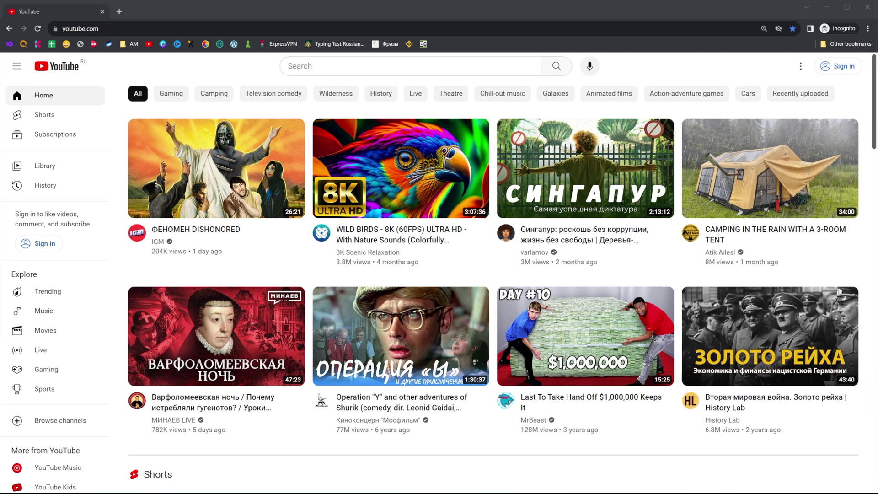
From YouTube's Google sign-in page, start a new Google account for personal use
click(238, 12)
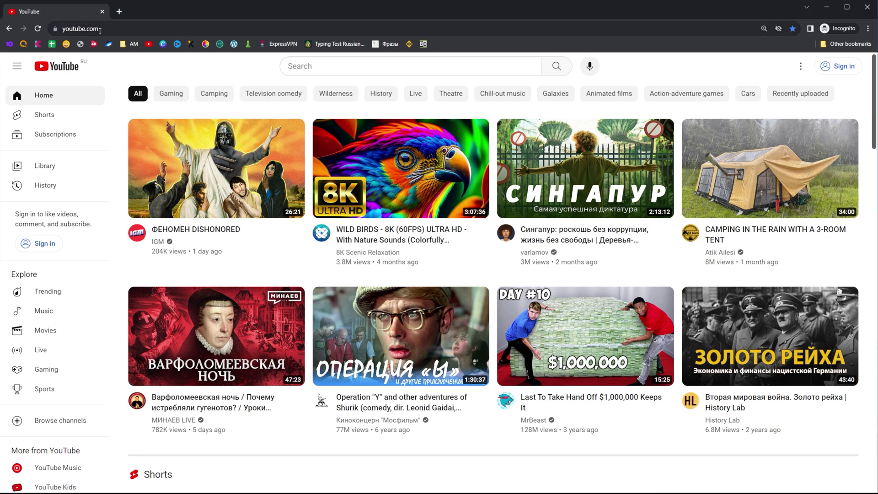
click(69, 30)
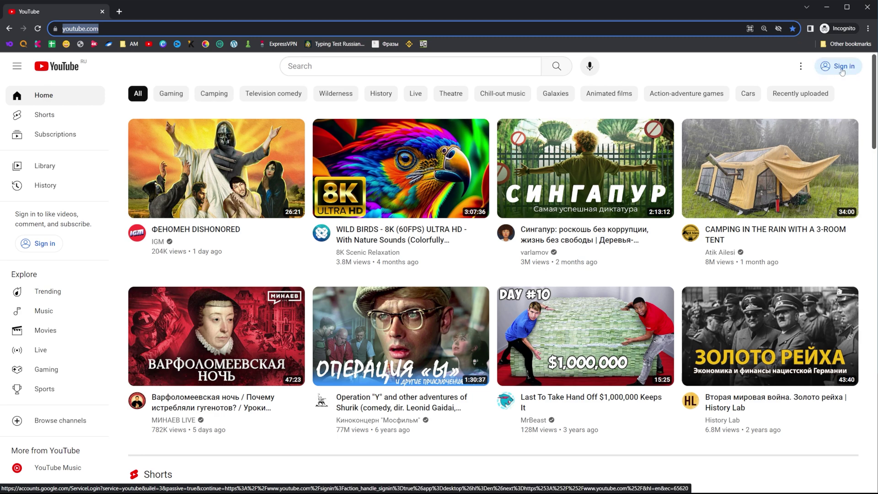
click(843, 70)
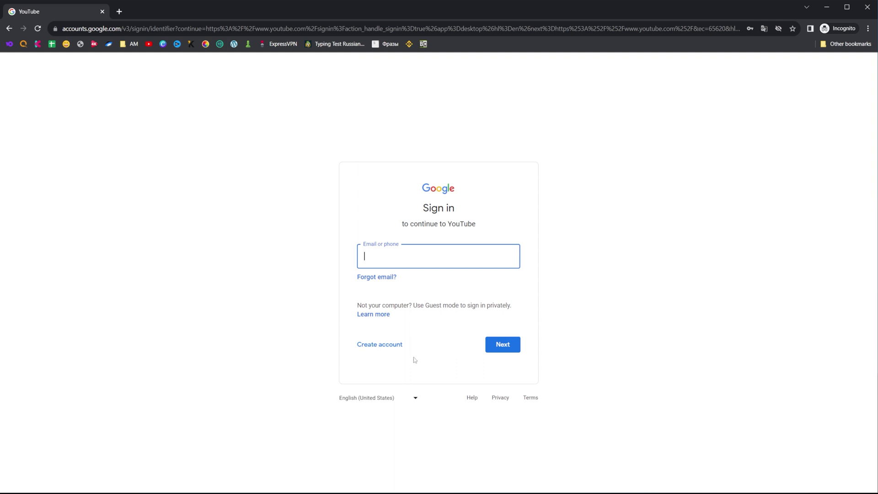
click(374, 346)
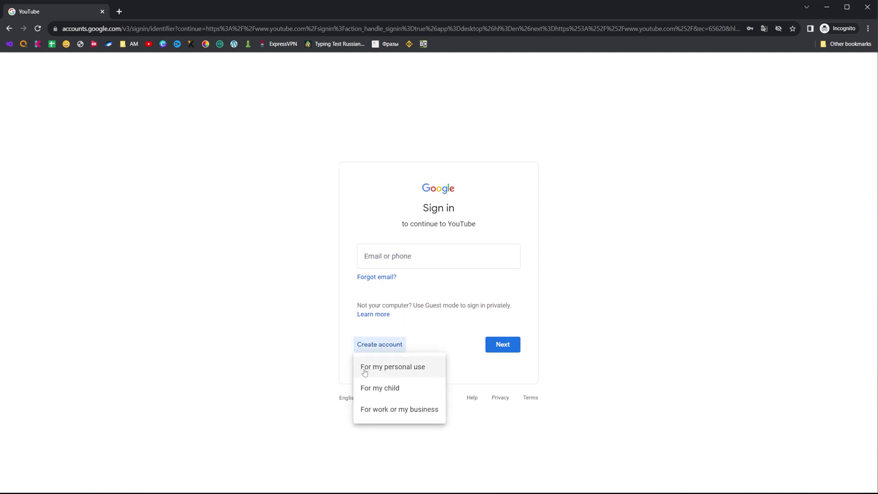
click(422, 370)
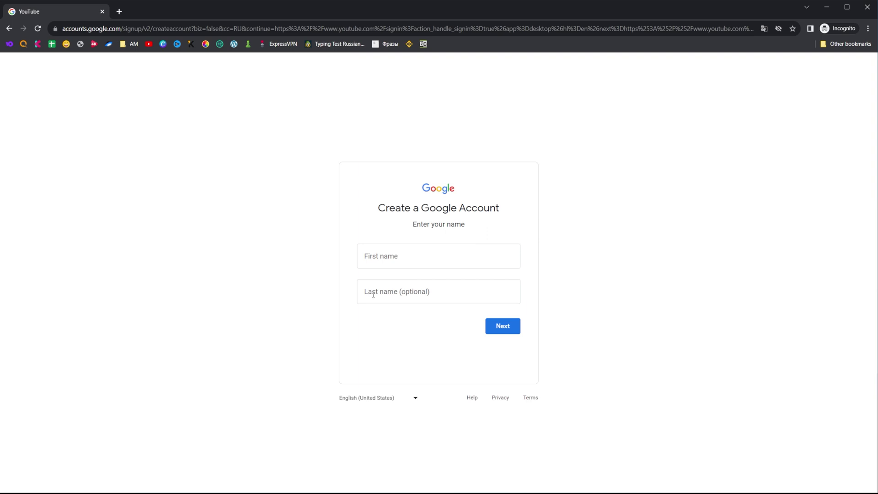
Enter the name Apple Guy and continue
click(453, 261)
text(Ap)
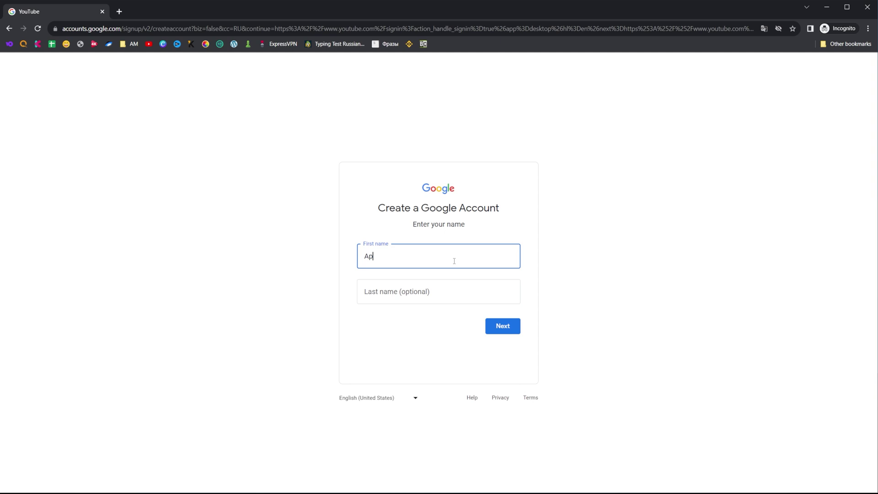
text(ple)
key(Tab)
text(G)
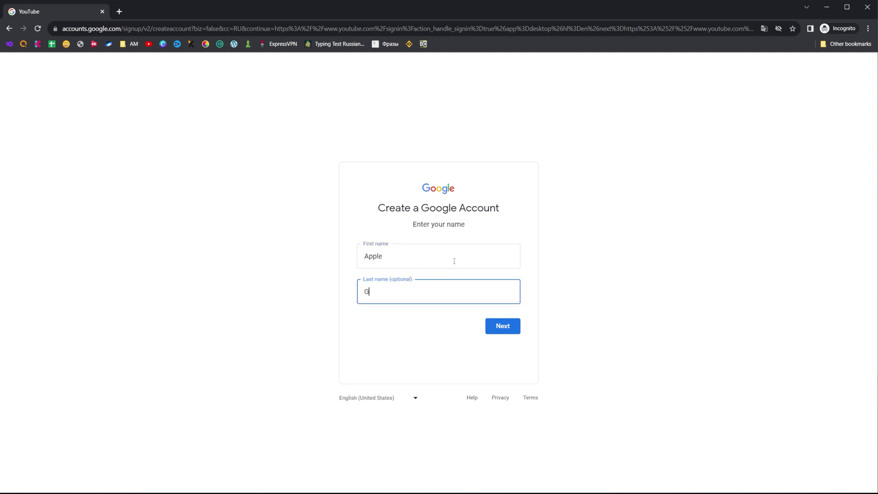
text(uy)
click(502, 329)
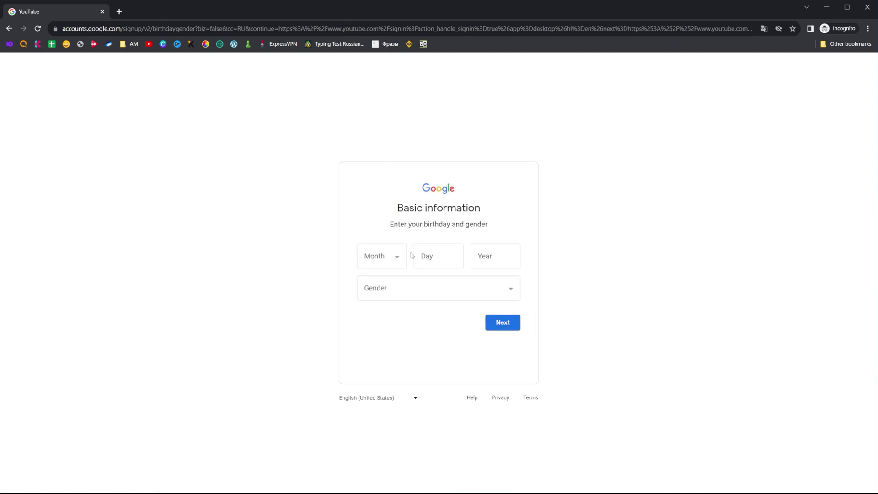
Set the birthday to November 11, 1980 and gender to Male, then continue
click(392, 262)
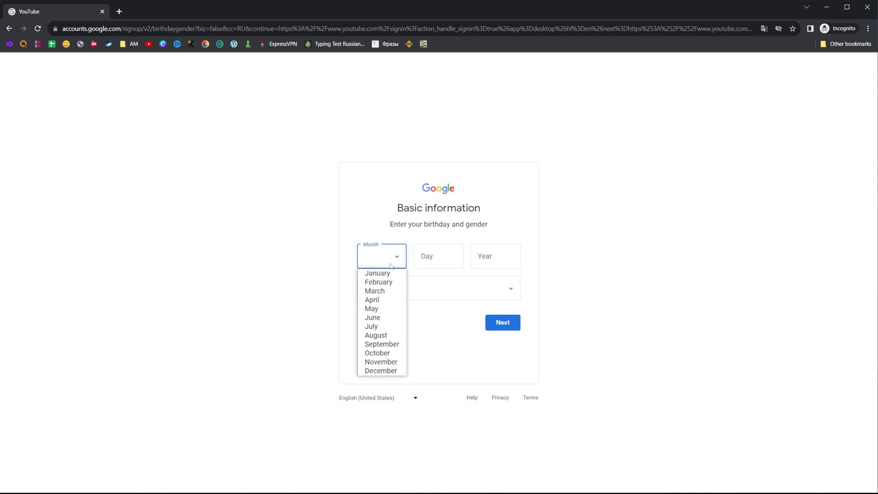
click(381, 362)
click(431, 264)
text(1)
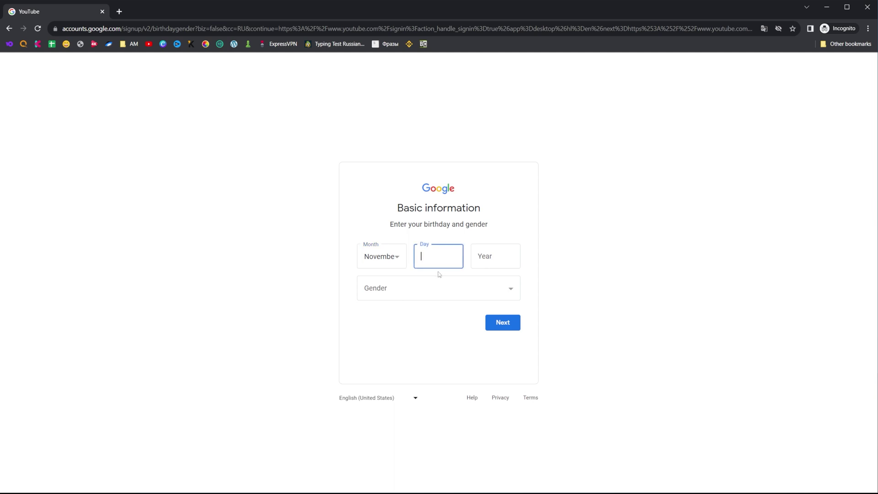
text(1)
click(492, 263)
text(1)
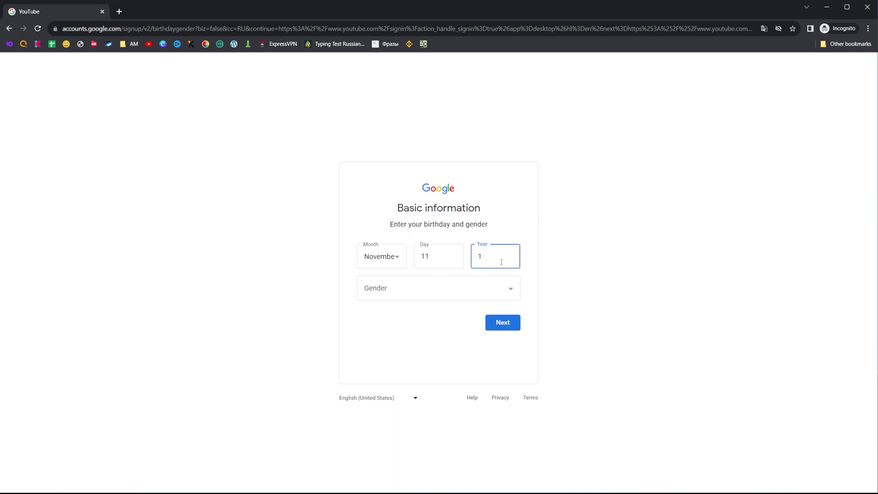
text(980)
click(511, 289)
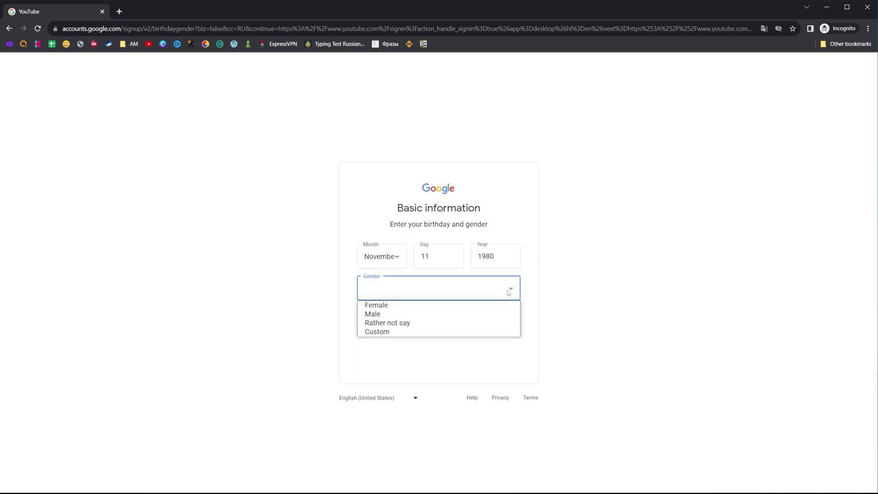
click(422, 314)
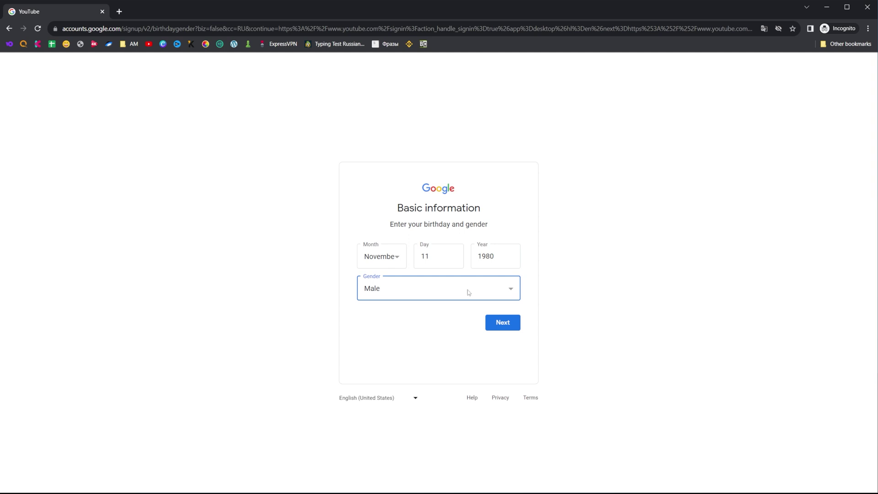
click(499, 324)
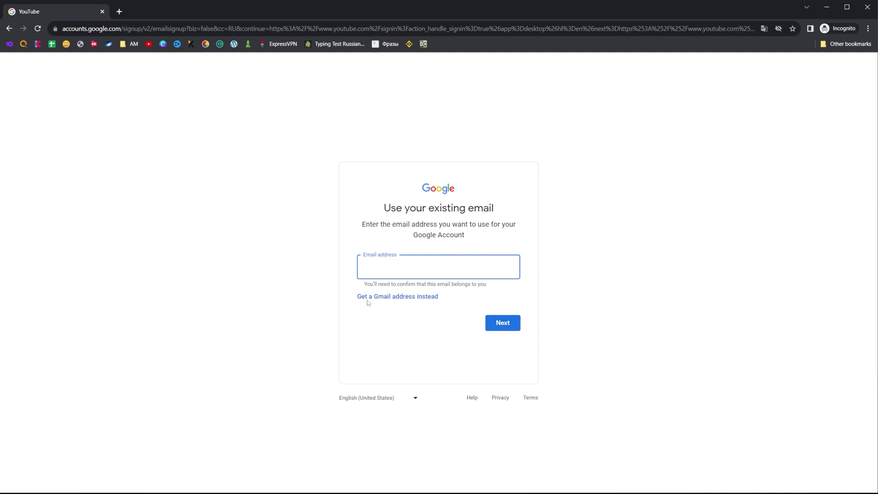
Create a custom Gmail address and enter the password with its confirmation
click(409, 298)
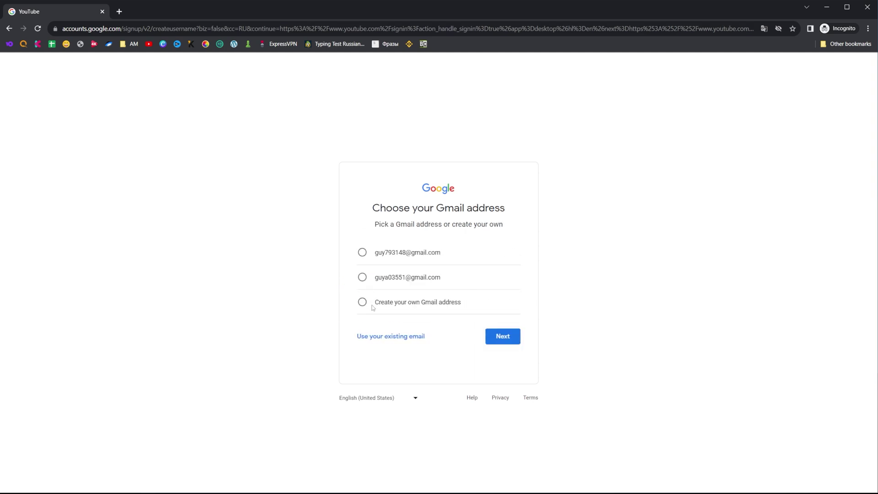
click(389, 306)
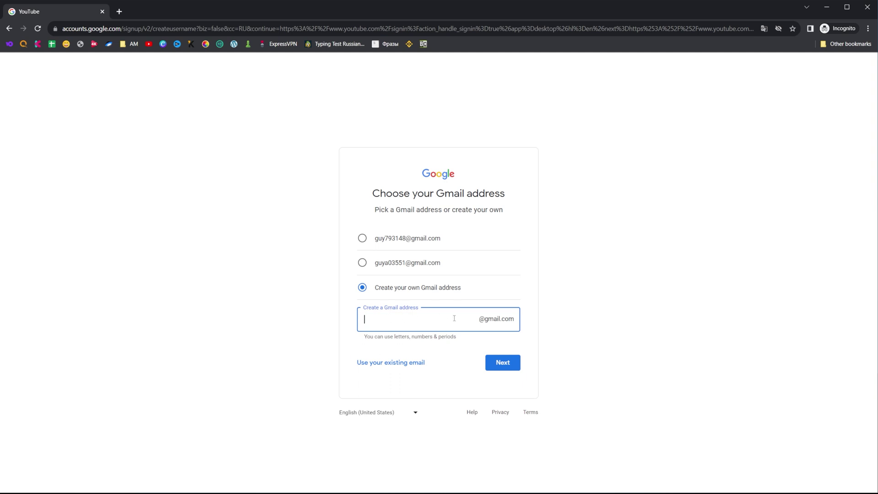
click(503, 362)
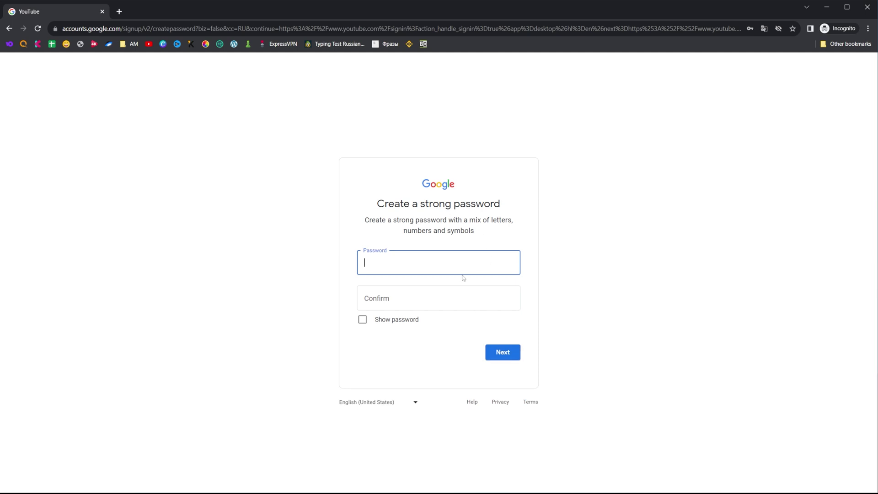
text(********)
key(Tab)
text(********)
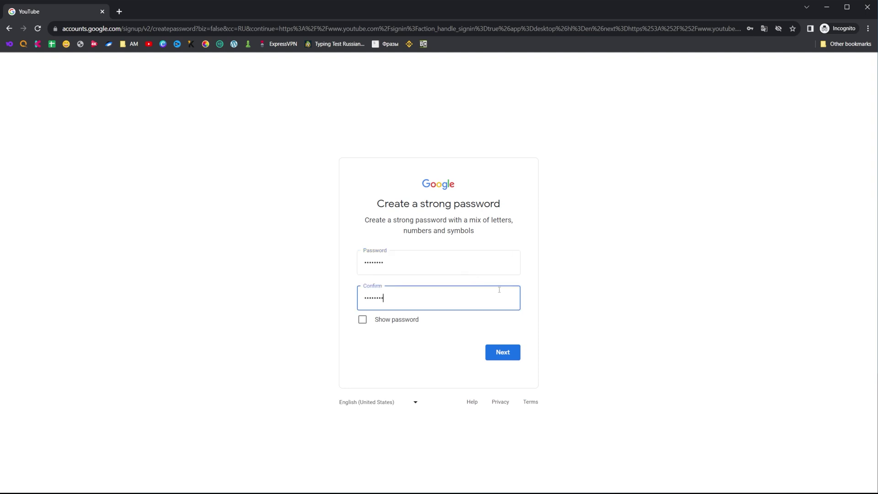
Submit the password and choose France (+33) as the phone number's country
click(509, 357)
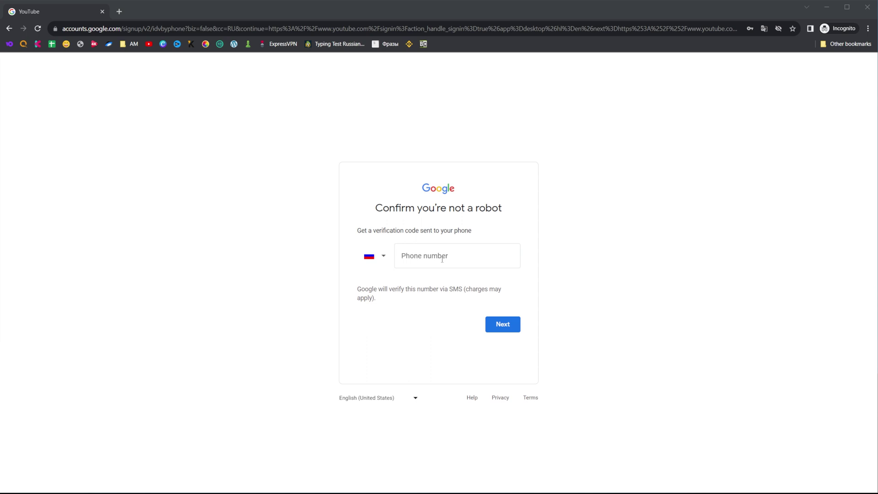
drag(375, 208, 509, 218)
click(491, 205)
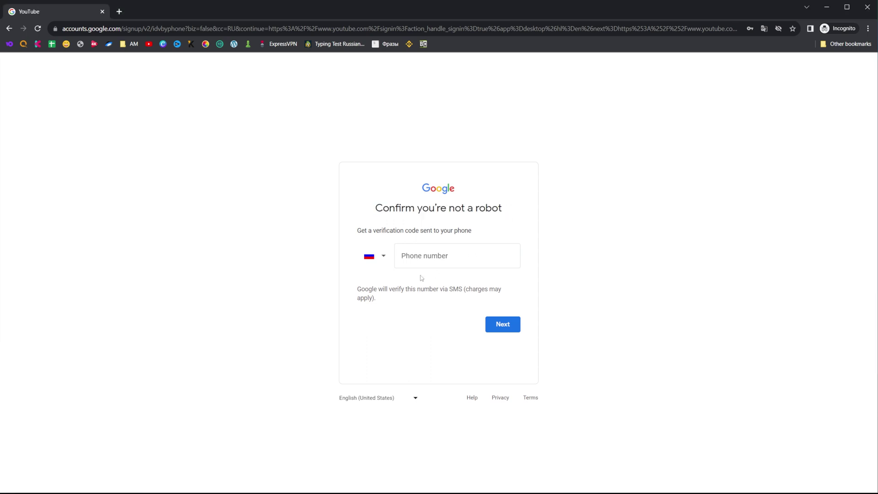
click(381, 257)
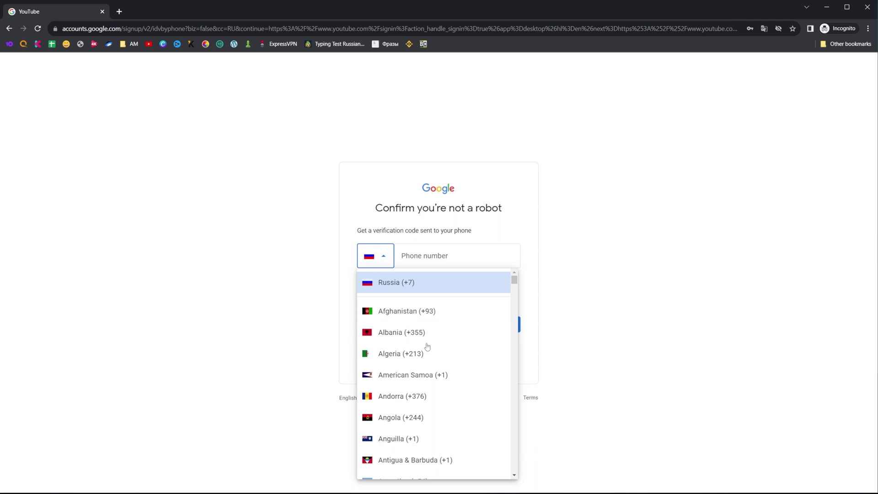
scroll(427, 349, down, 4)
scroll(427, 373, down, 7)
scroll(420, 390, down, 2)
scroll(420, 390, down, 2)
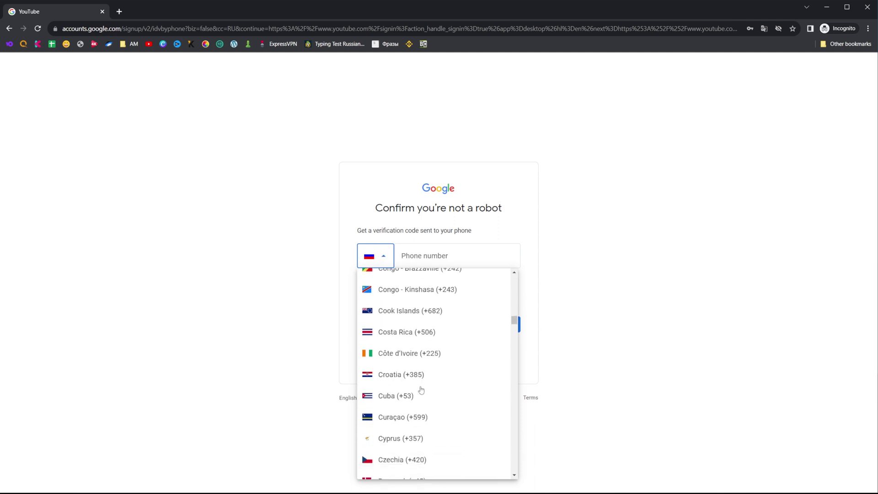
scroll(420, 389, down, 3)
scroll(420, 389, down, 1)
scroll(420, 390, down, 2)
scroll(421, 390, down, 3)
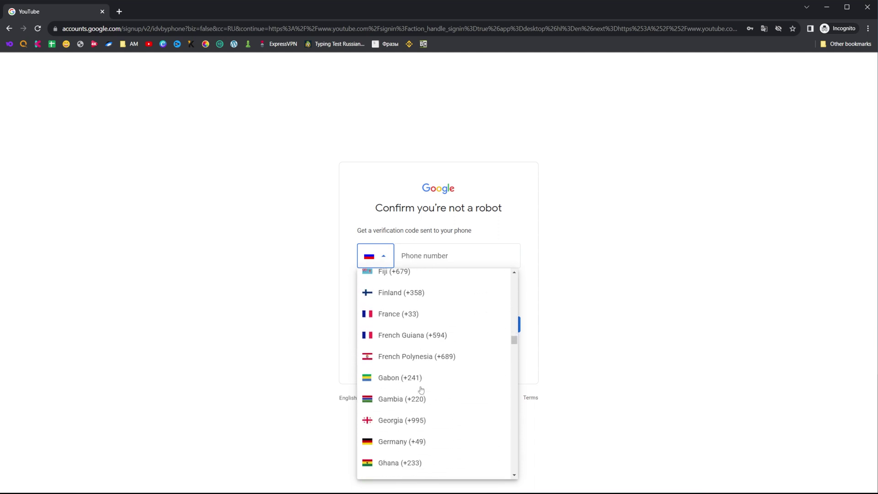
click(388, 312)
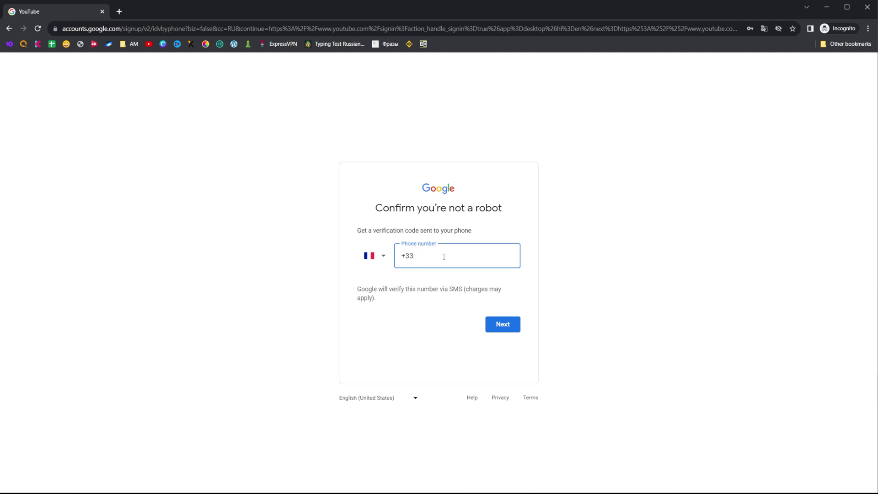
Submit the phone number and verify it with the pasted 6-digit SMS code
click(505, 324)
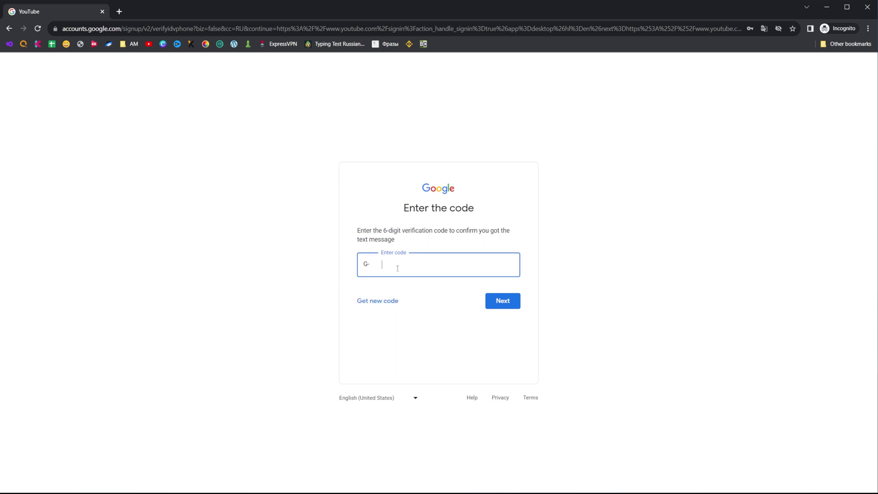
click(502, 302)
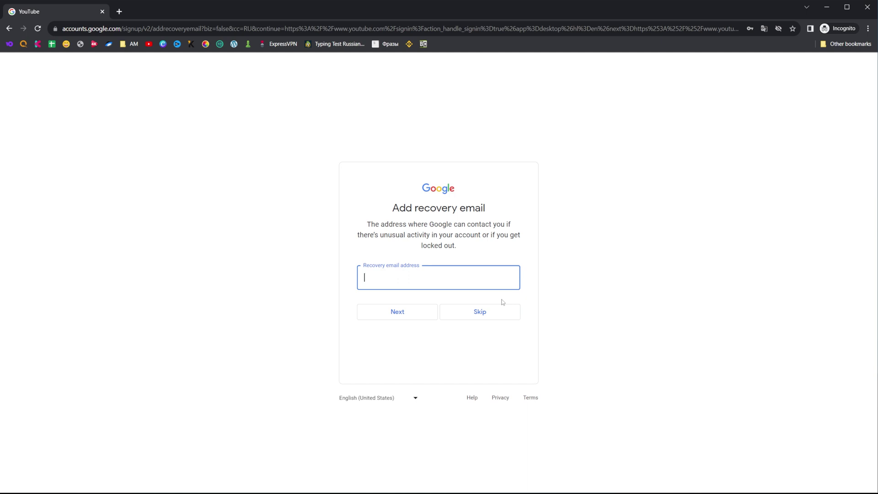
Skip the recovery email and phone number, pass the review, and agree to the terms
click(468, 315)
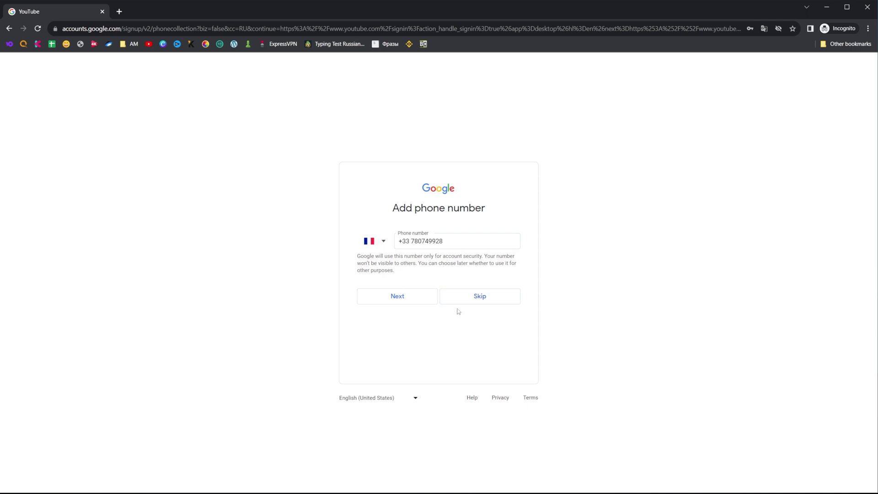
click(481, 300)
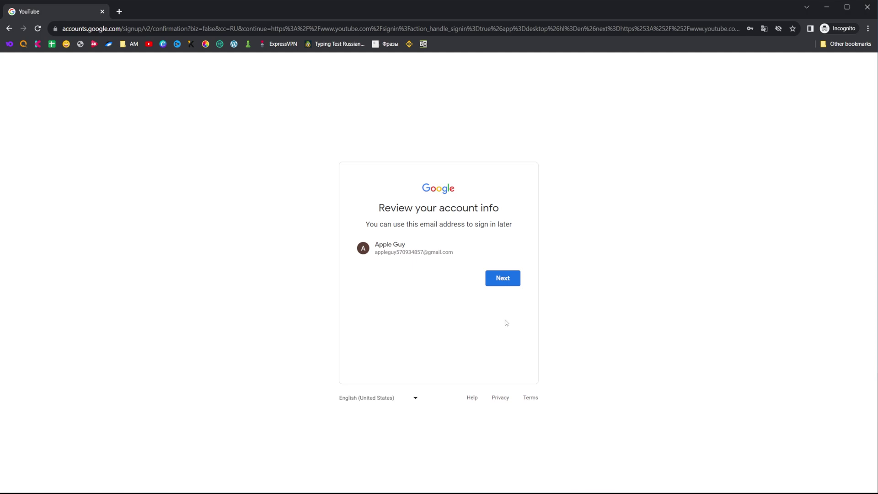
click(505, 281)
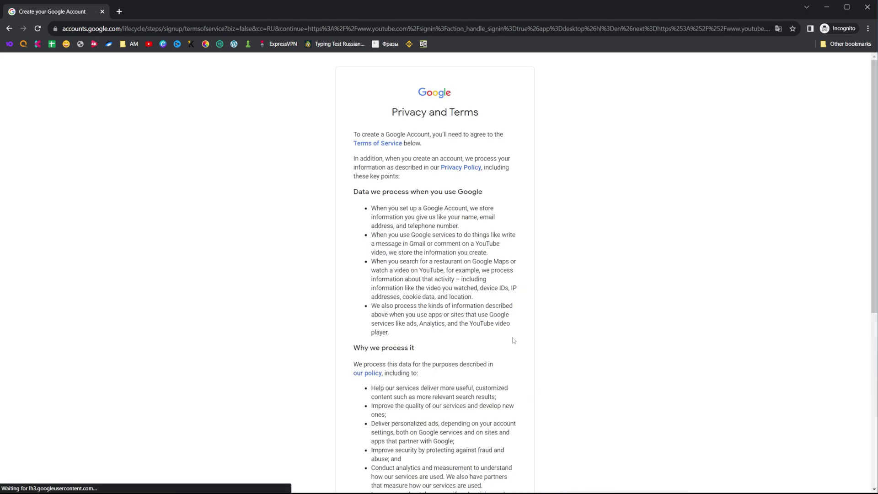
scroll(513, 343, down, 4)
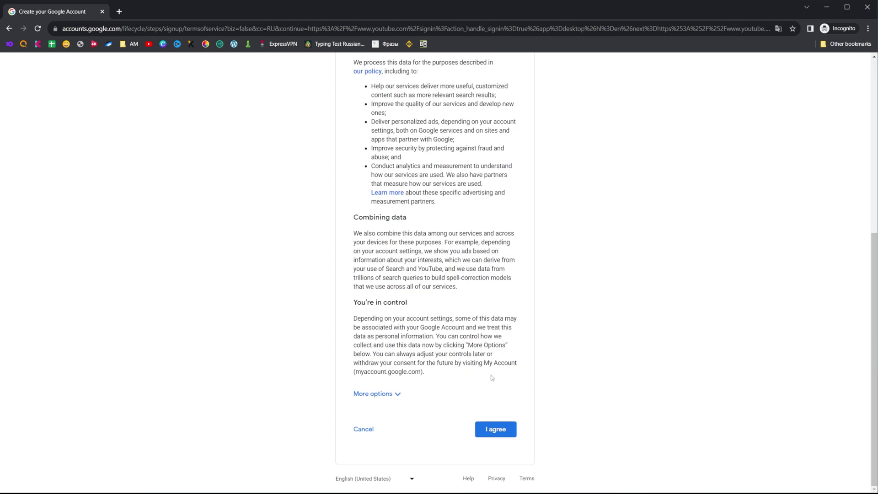
click(501, 430)
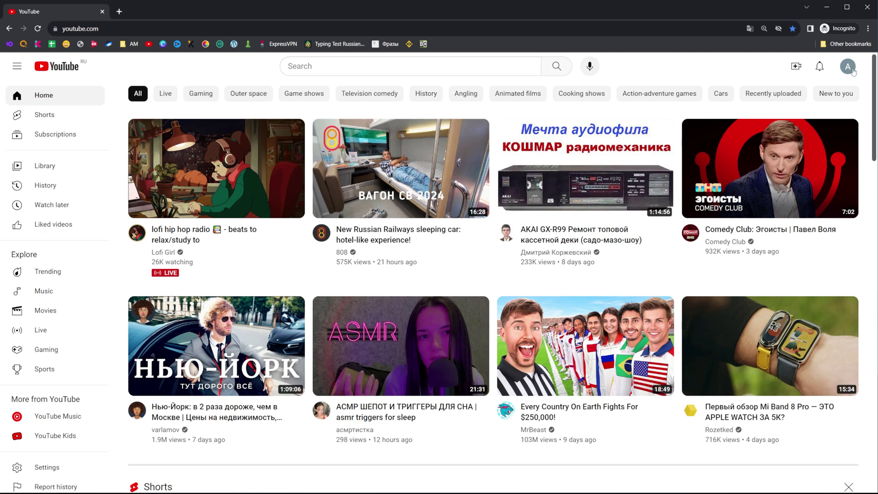
From the account menu, create a YouTube channel with its name changed to 'Test Channel'
click(853, 72)
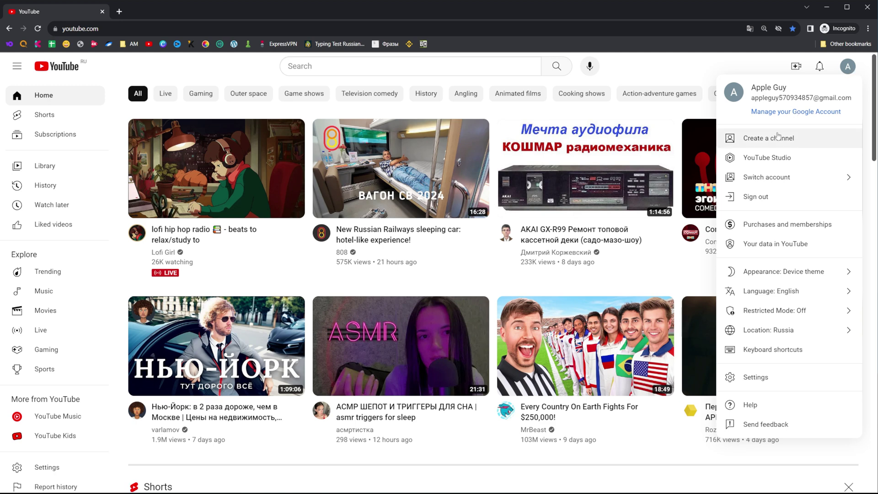
click(853, 74)
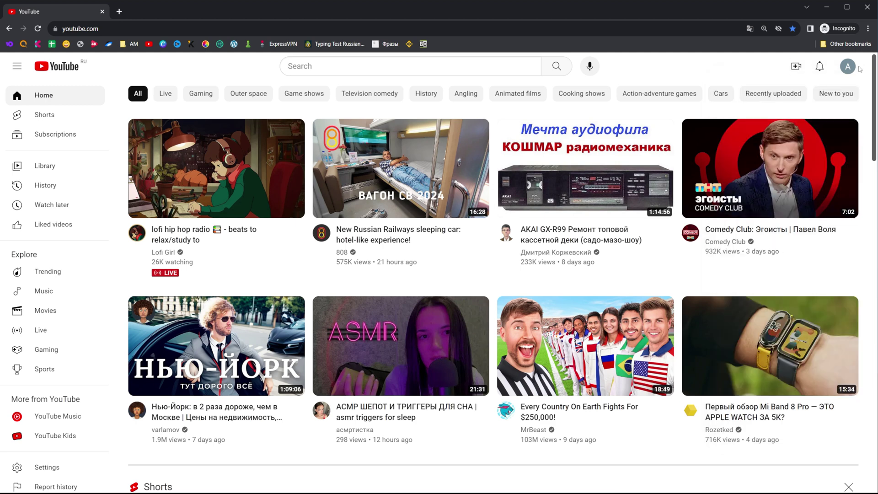
click(855, 67)
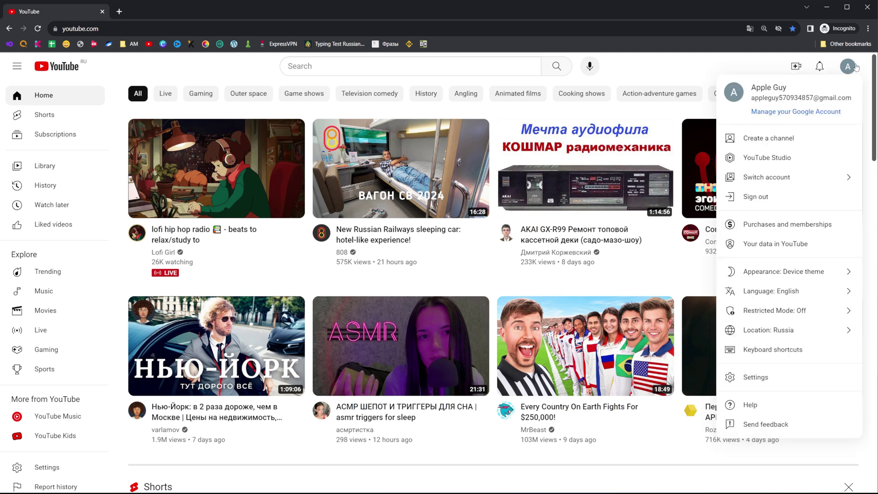
click(755, 140)
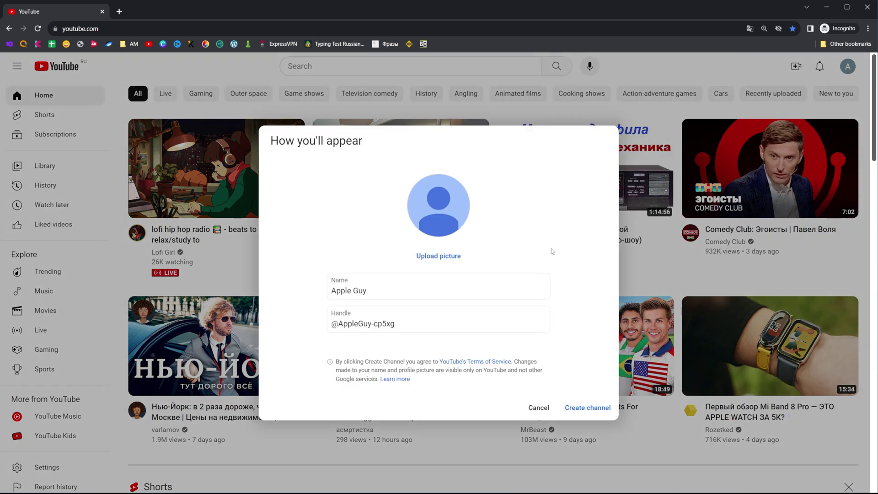
drag(384, 293, 325, 295)
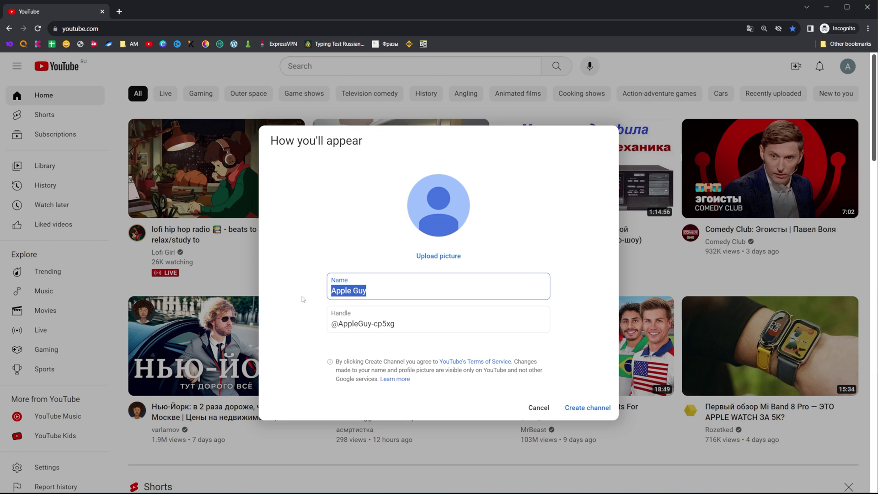
text(Test)
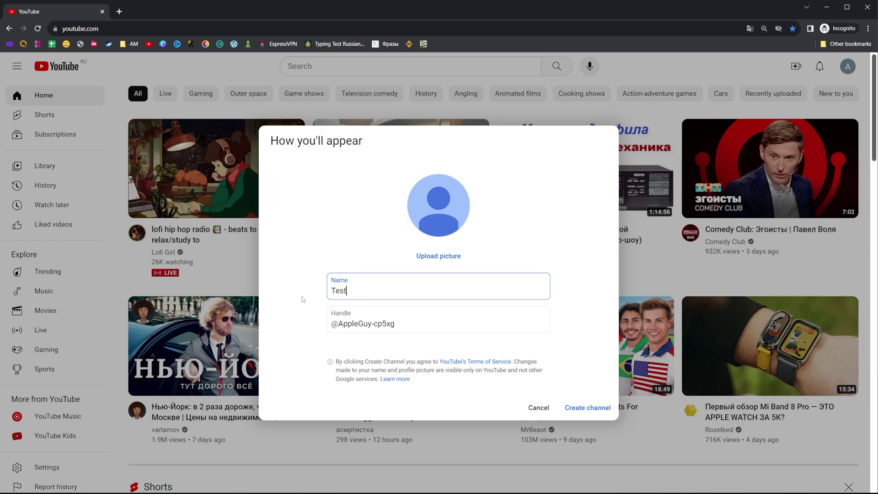
text( Channel)
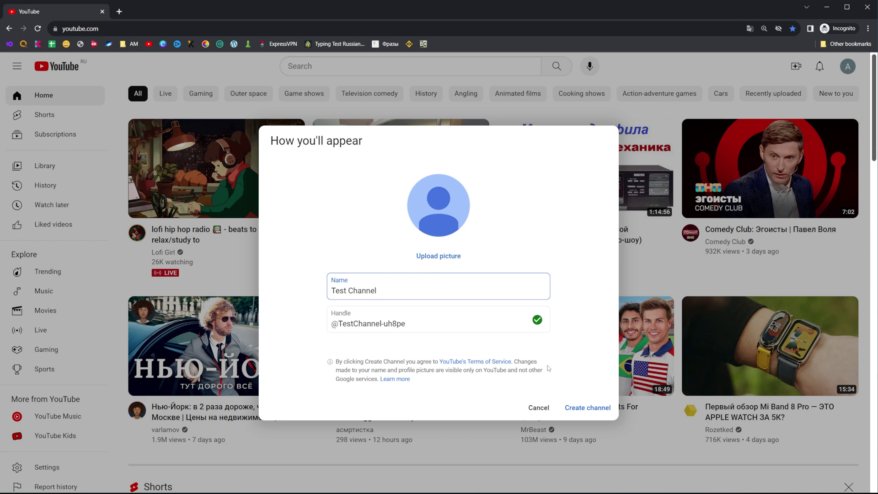
click(579, 412)
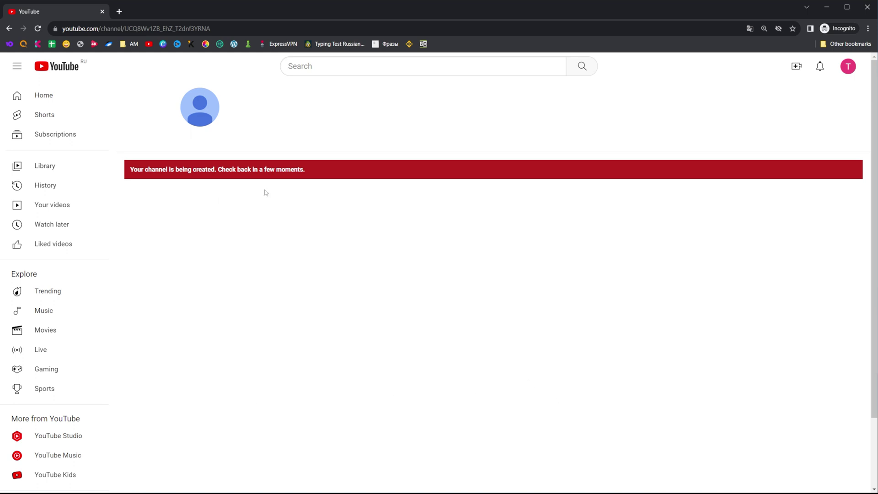
Highlight the Test Channel title on the fully loaded channel page
drag(151, 177, 130, 172)
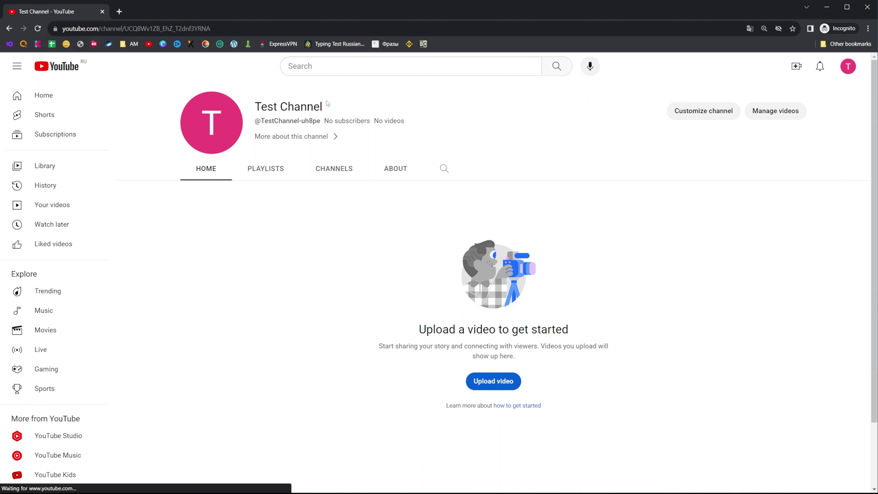
drag(255, 107, 336, 115)
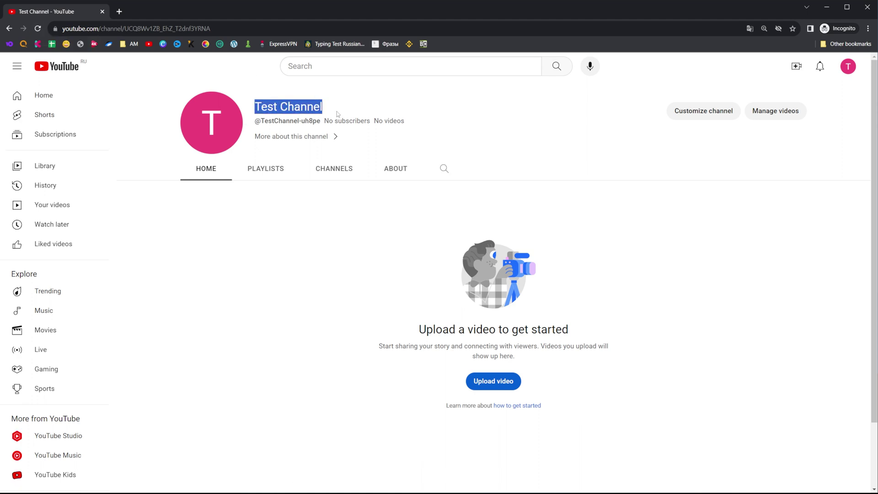